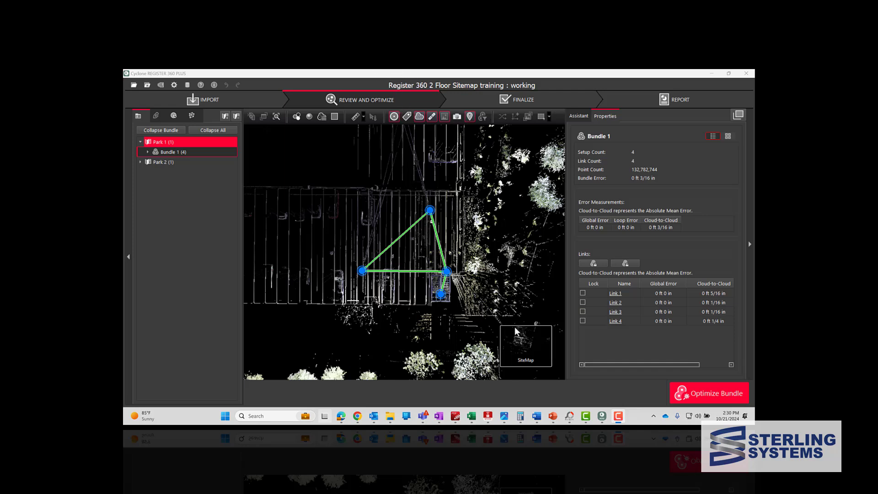
- View Park 1's bundle cloud in 3D facing the stairs, then show Park 2's three-setup Bundle 2 sitemap
mouse_move(521, 352)
left_click(478, 349)
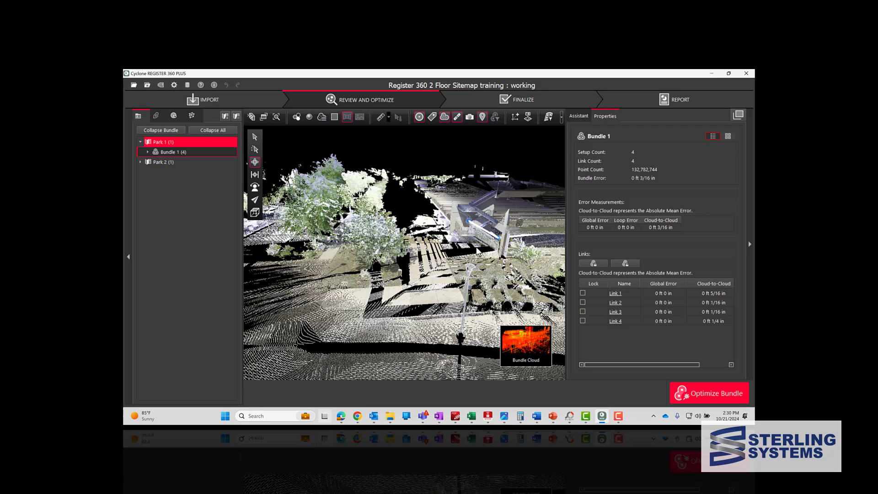
left_click_drag(519, 246, 358, 252)
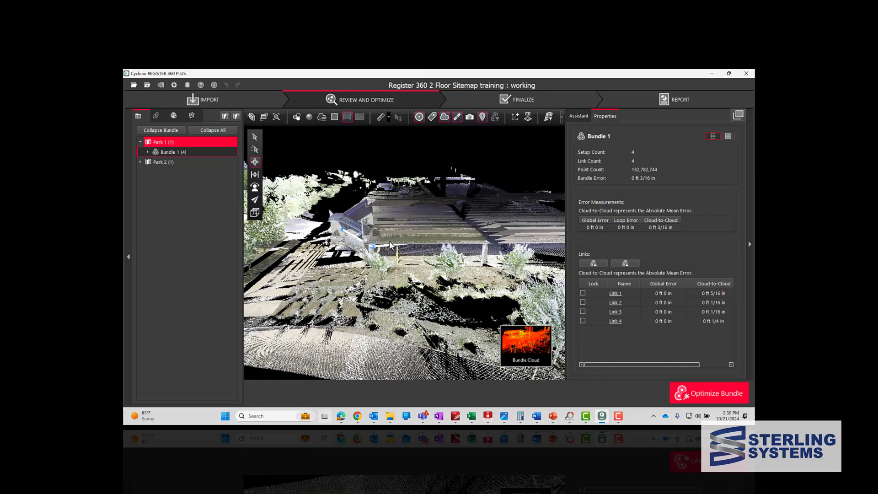
scroll(389, 243, "up", 5)
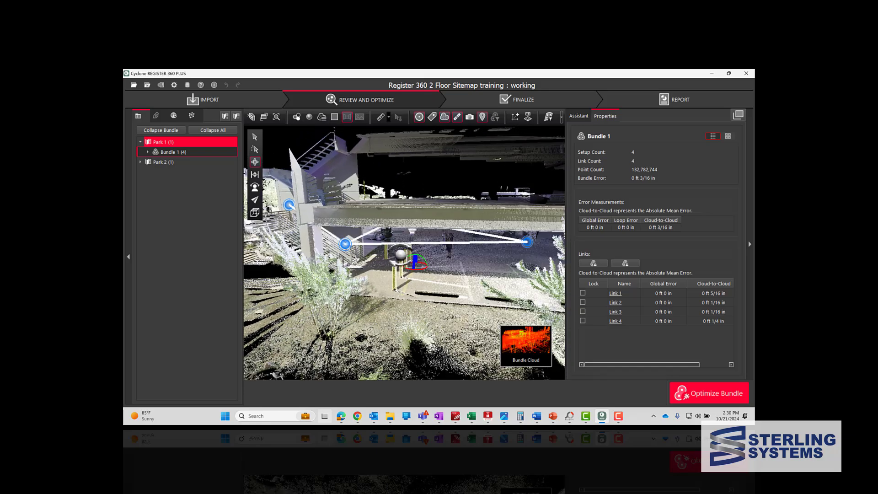
scroll(404, 258, "up", 2)
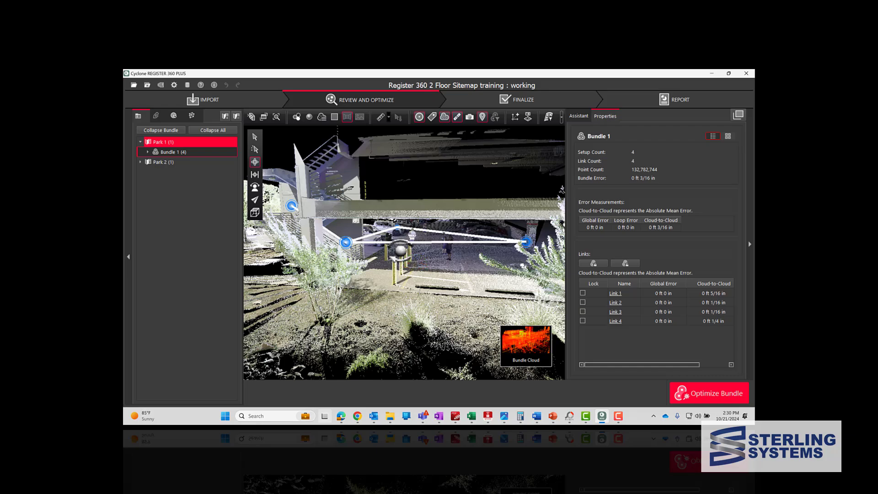
scroll(411, 249, "up", 3)
scroll(402, 250, "up", 2)
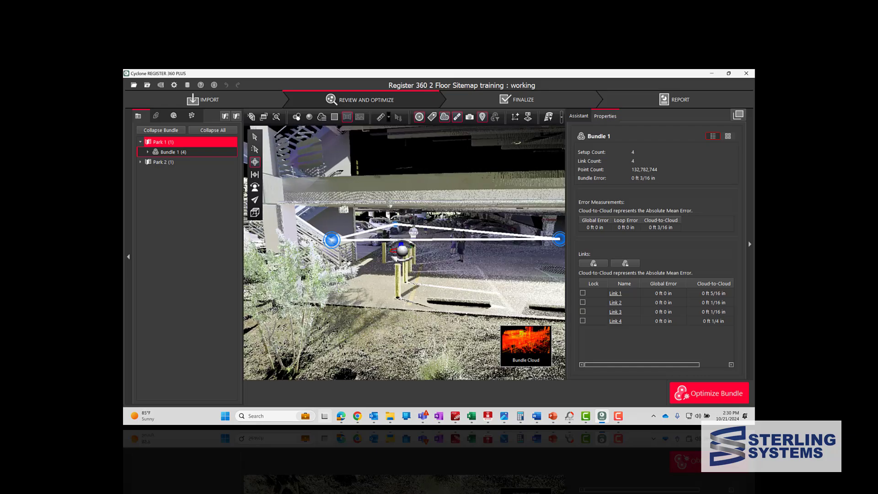
left_click_drag(402, 250, 443, 269)
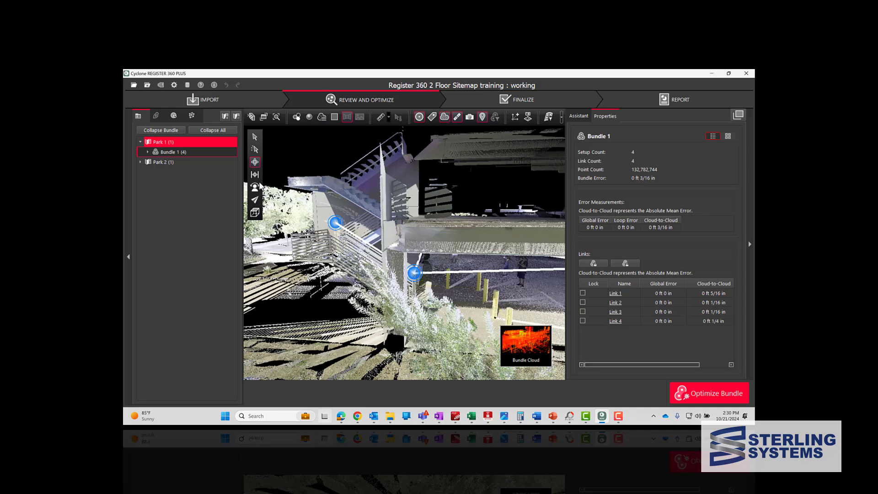
left_click(140, 162)
left_click(160, 171)
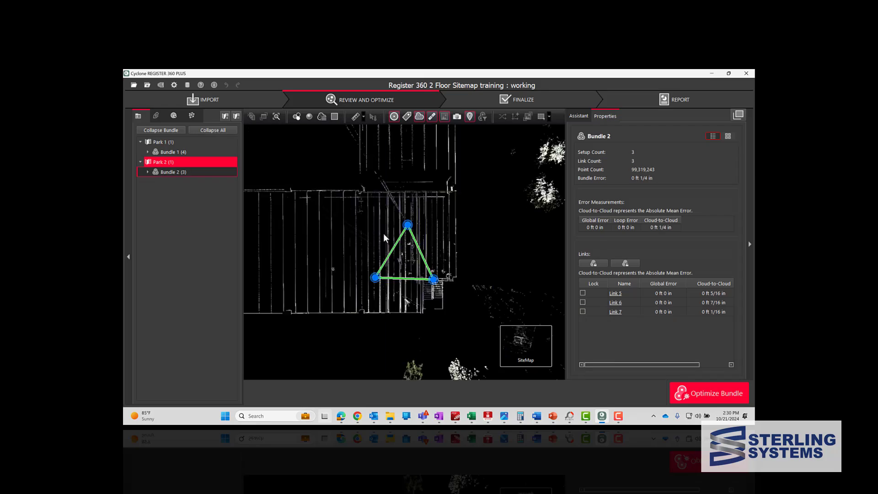
left_click(486, 350)
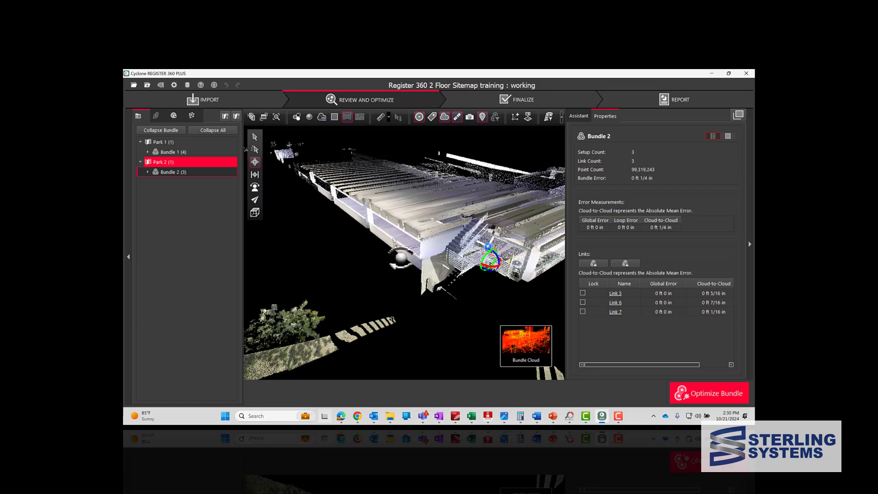
left_click_drag(467, 253, 431, 246)
scroll(410, 246, "up", 5)
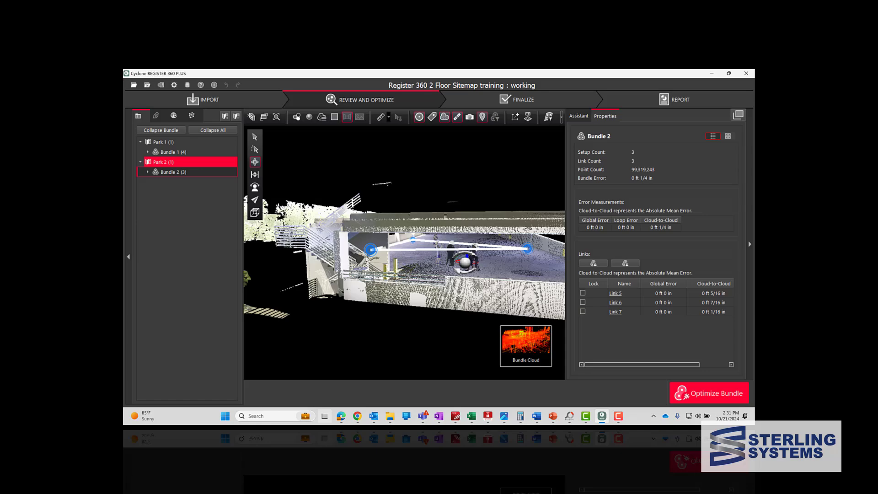
left_click_drag(369, 267, 426, 272)
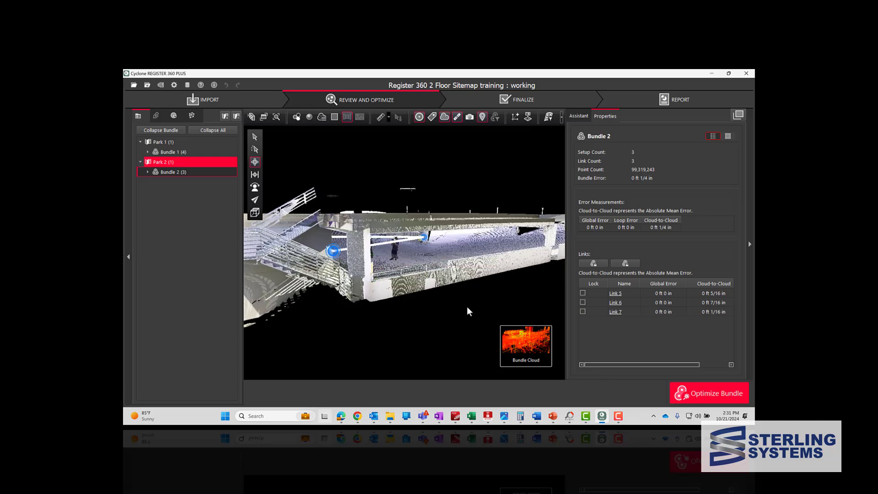
mouse_move(520, 362)
left_click(479, 350)
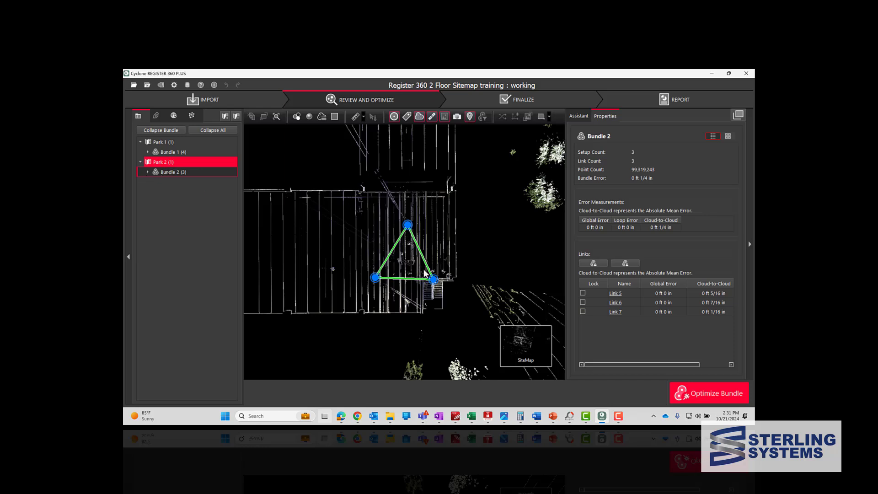
- Move Park 2's Setup 001 into Park 1, placing it beside Park 1's setups near the stairs
left_click(433, 280)
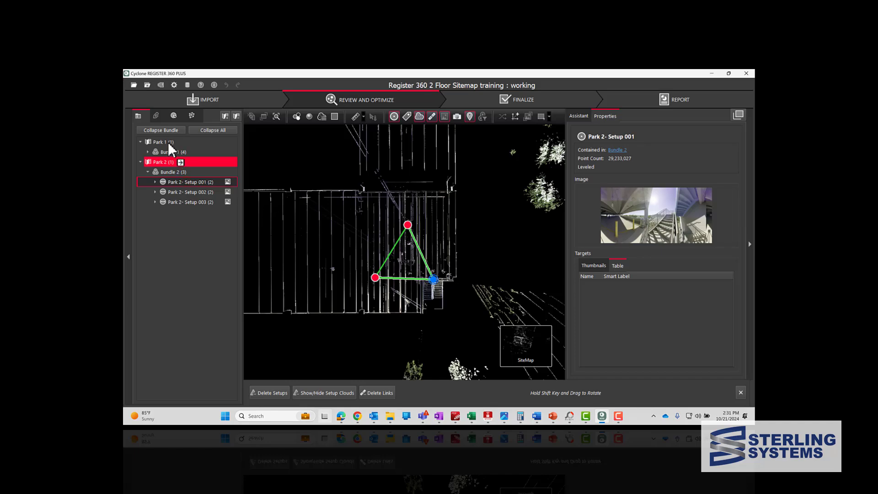
left_click_drag(169, 144, 169, 142)
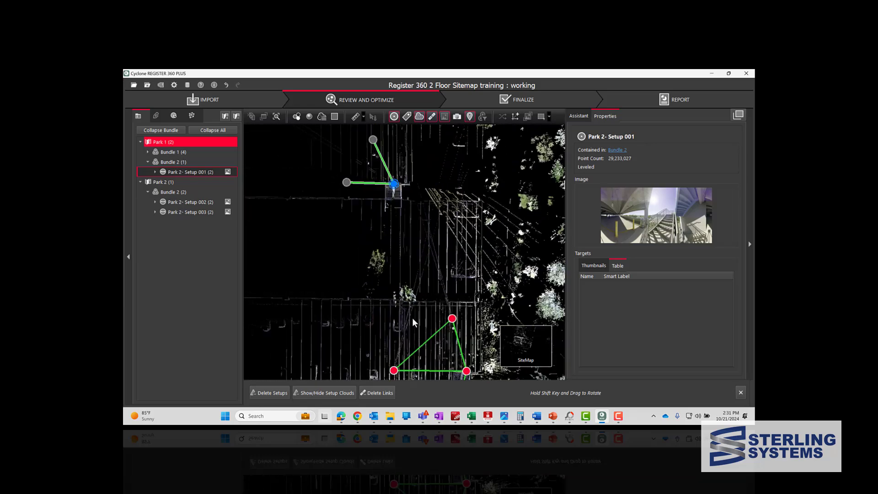
left_click_drag(396, 255, 434, 346)
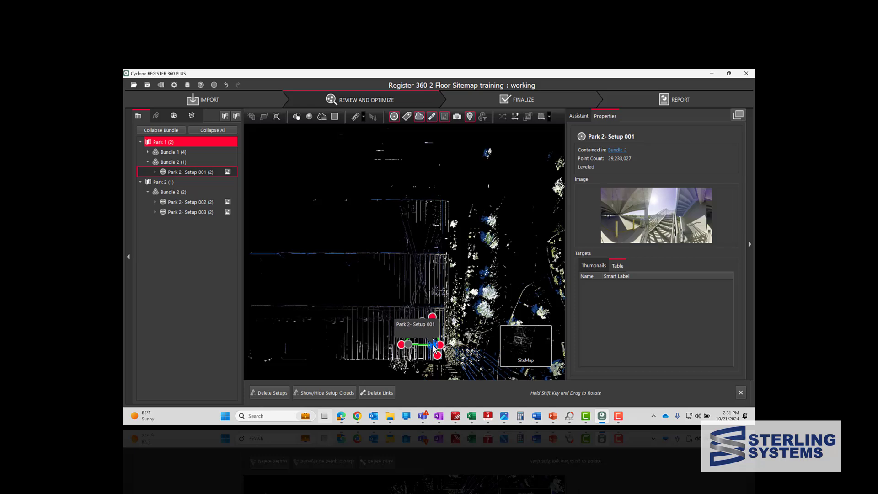
scroll(439, 351, "up", 5)
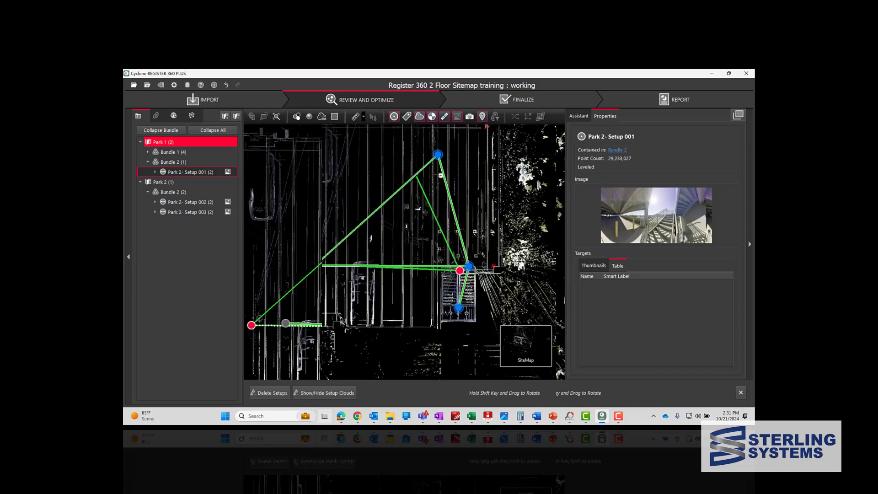
left_click(182, 153)
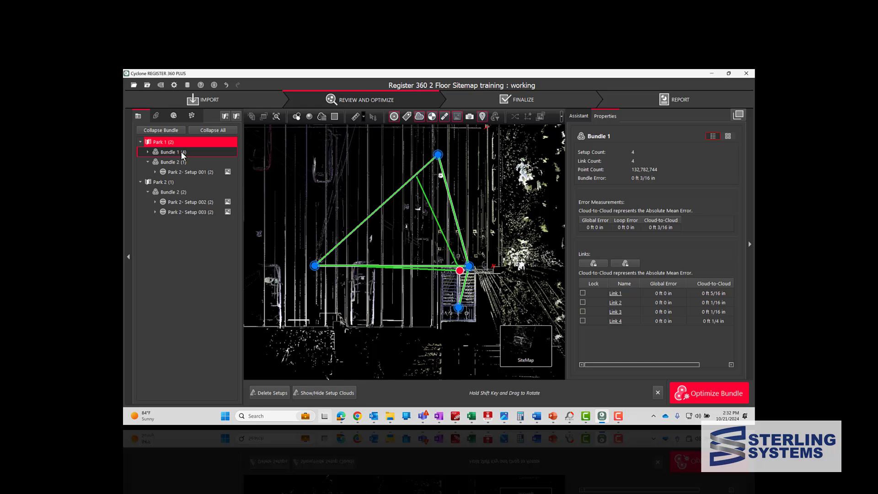
- Join Park 2- Setup 001 with Park 1- Setup 004 cloud-to-cloud and accept the 3 suggested links
left_click(460, 271)
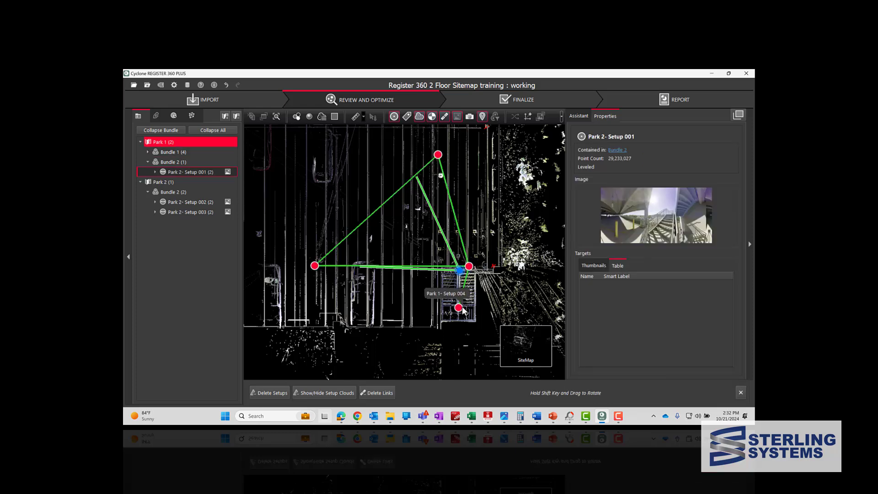
left_click(459, 307, "ctrl")
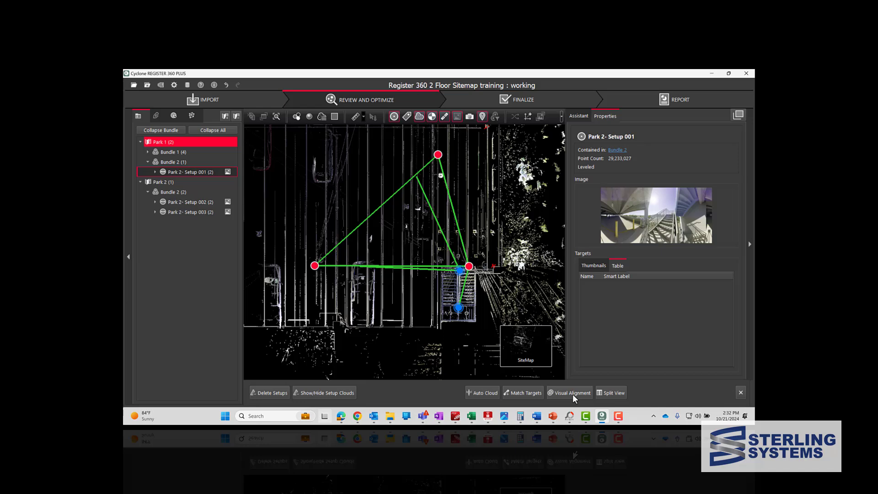
left_click(572, 393)
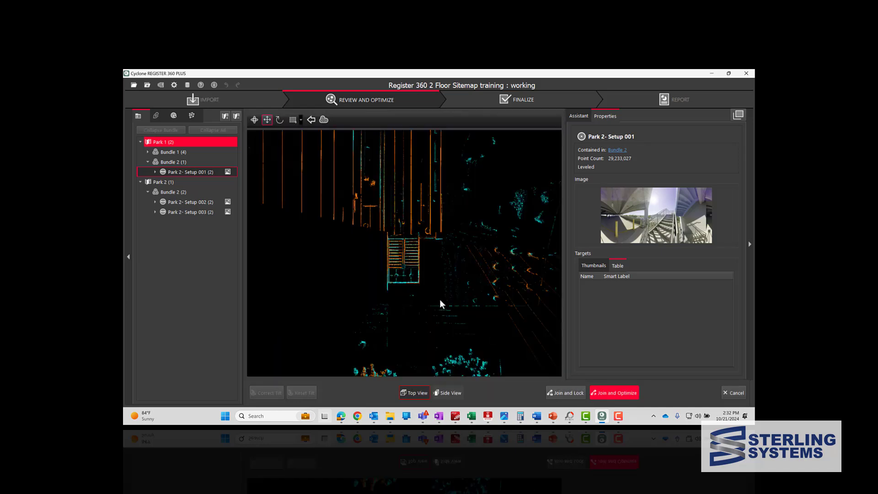
left_click(613, 394)
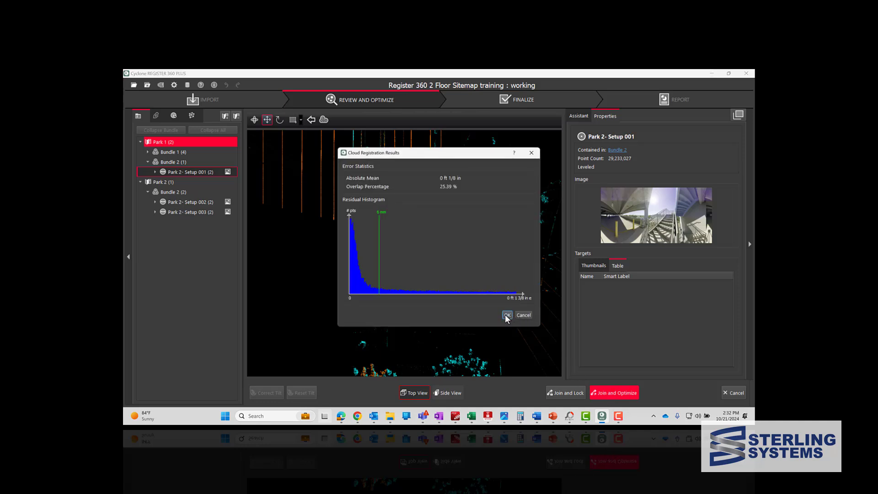
left_click(508, 317)
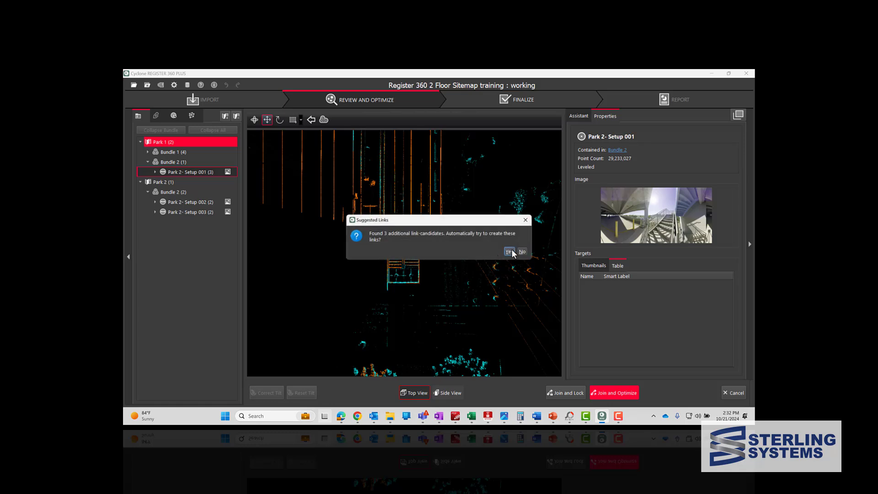
left_click(507, 250)
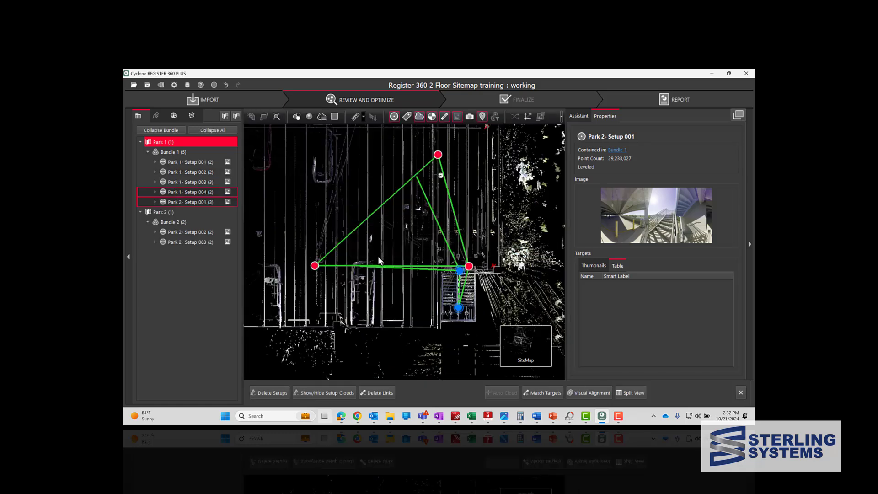
- Optimize the combined Bundle 1, reaching 8 links and a 3/16 in error
left_click(164, 153)
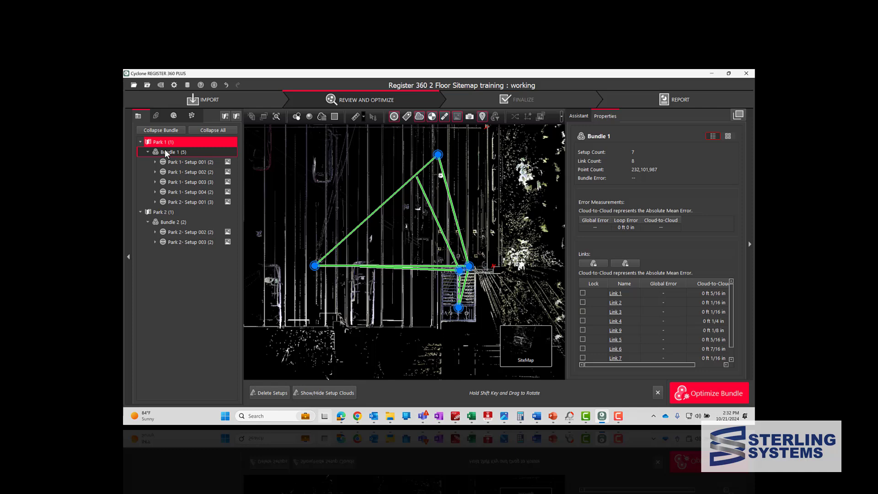
left_click(720, 397)
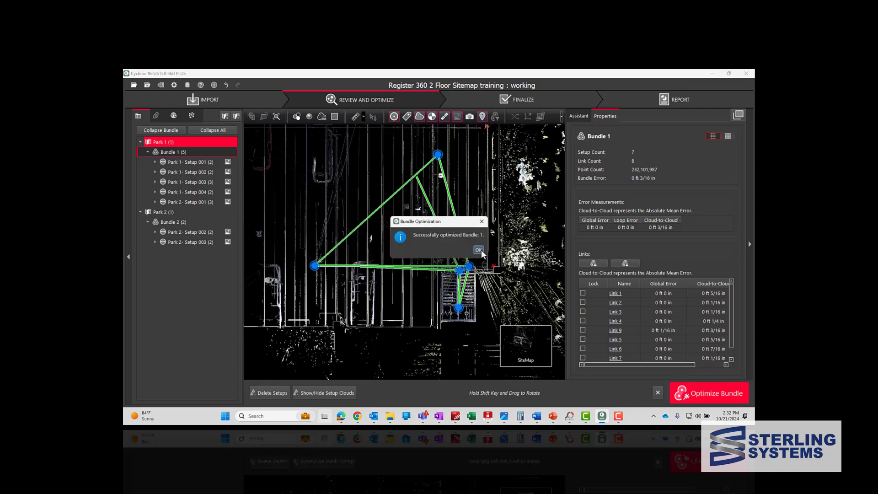
left_click(478, 250)
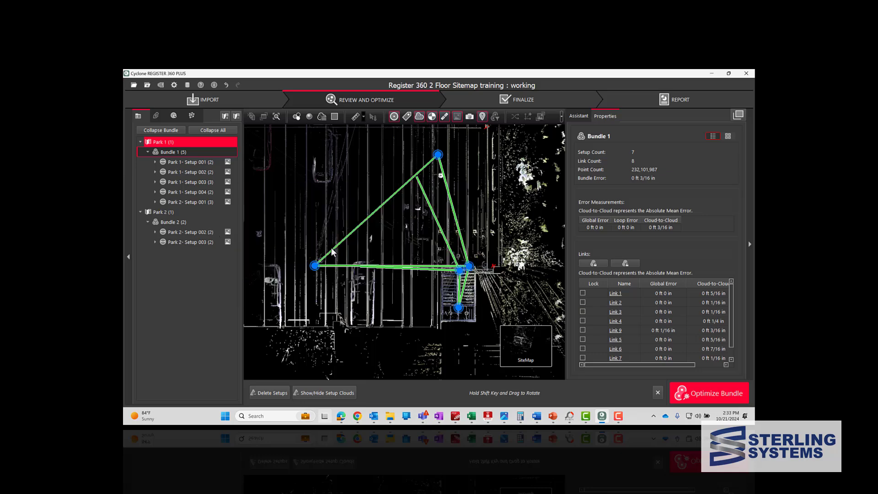
- Display Bundle 1's merged garage scans as one 3D cloud, tilted to an oblique view
mouse_move(520, 350)
left_click(488, 350)
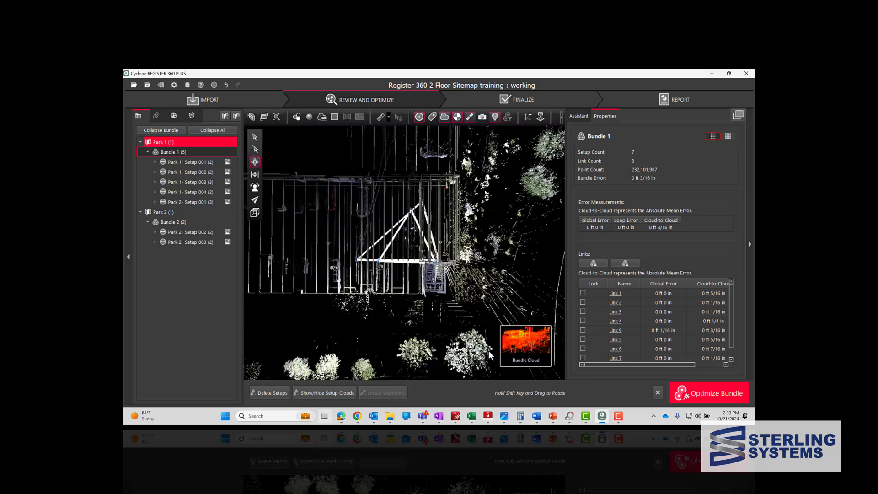
left_click_drag(488, 353, 439, 221)
scroll(443, 258, "up", 10)
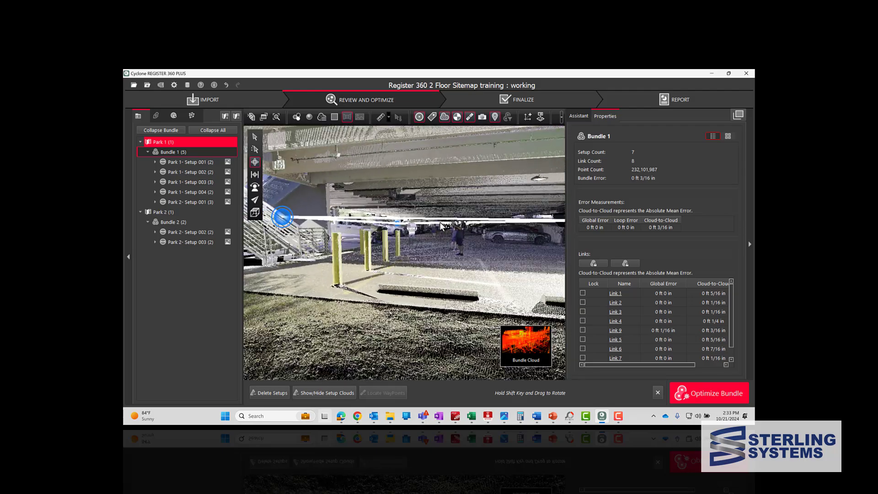
scroll(392, 227, "down", 8)
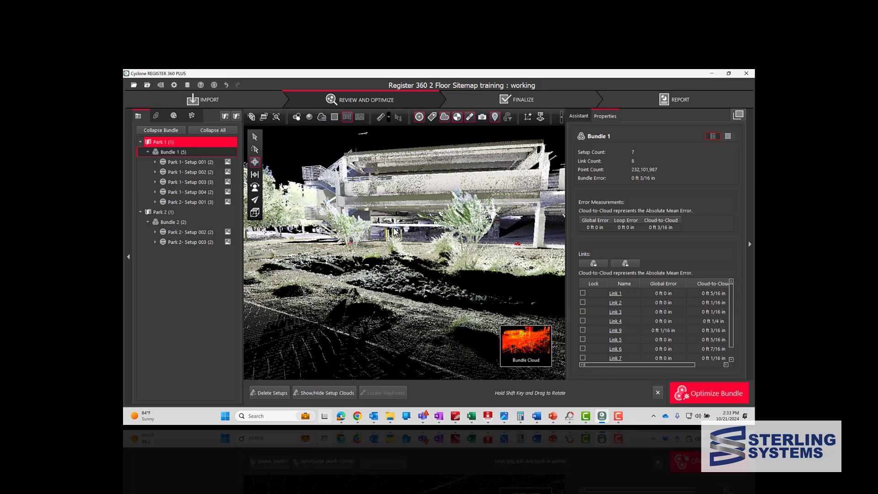